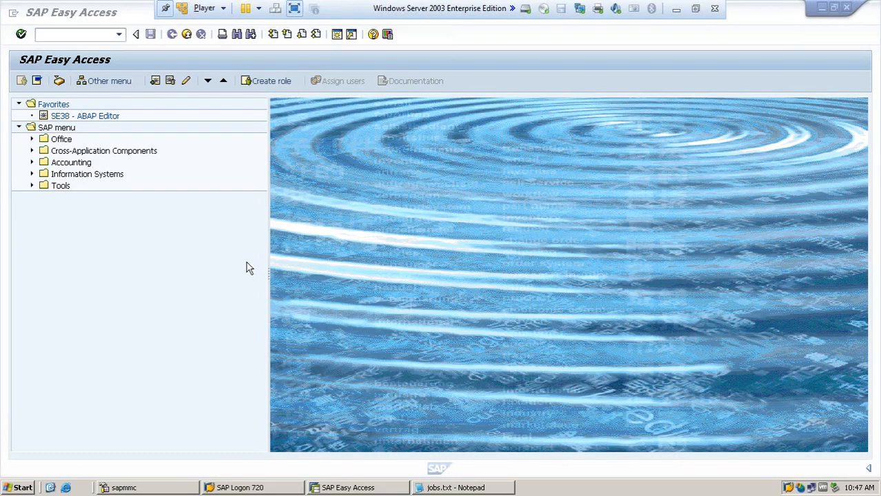
Open transaction SM36 to define a background job
left_click(68, 36)
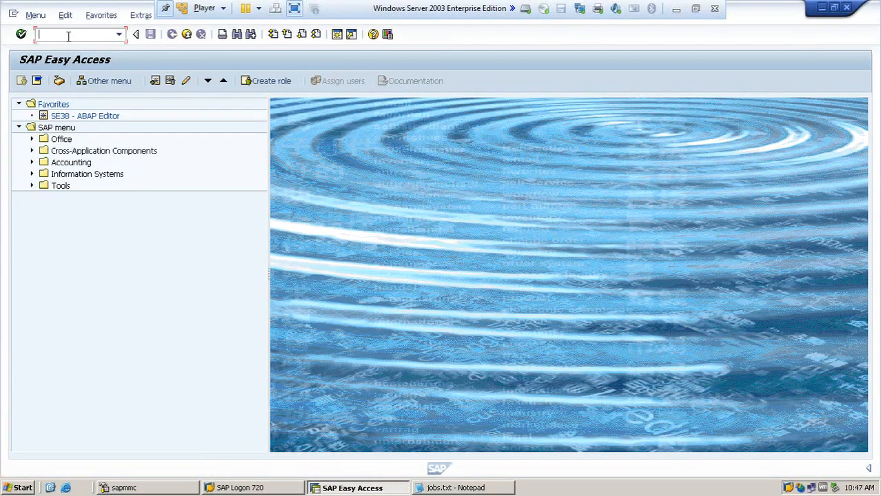
type("SM36")
key("Return")
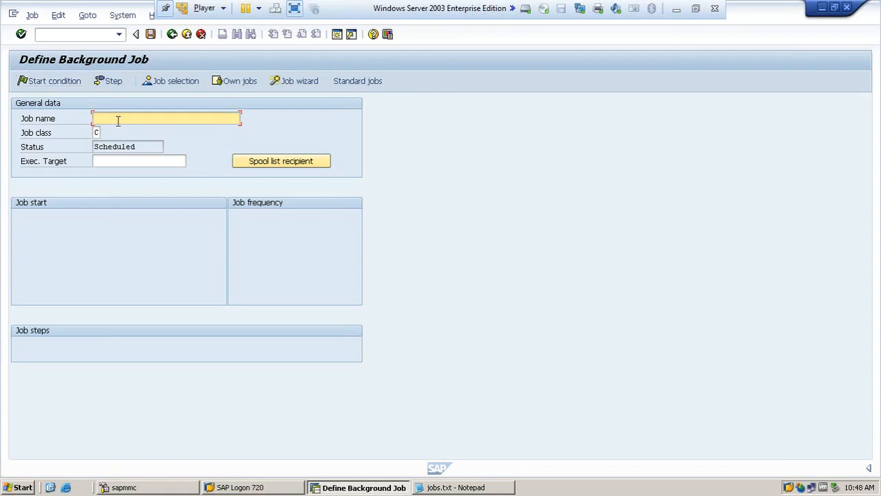
Name the background job SAP_REORG_JOBS and set its job class to C - Low priority
type("R")
key("BackSpace")
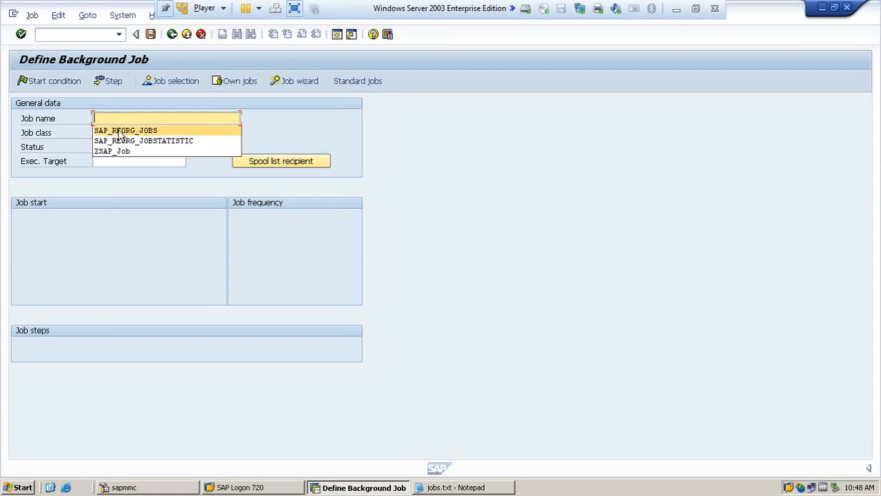
left_click(120, 133)
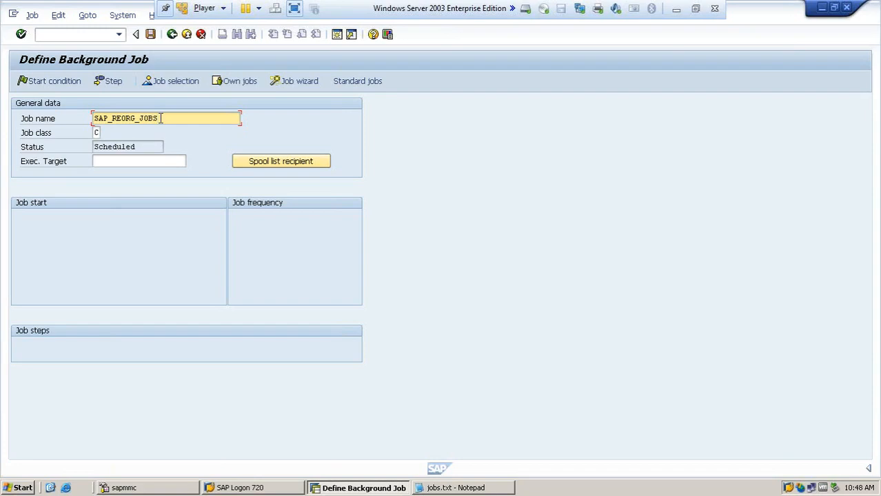
key("BackSpace")
key("BackSpace")
key("BackSpace")
key("BackSpace")
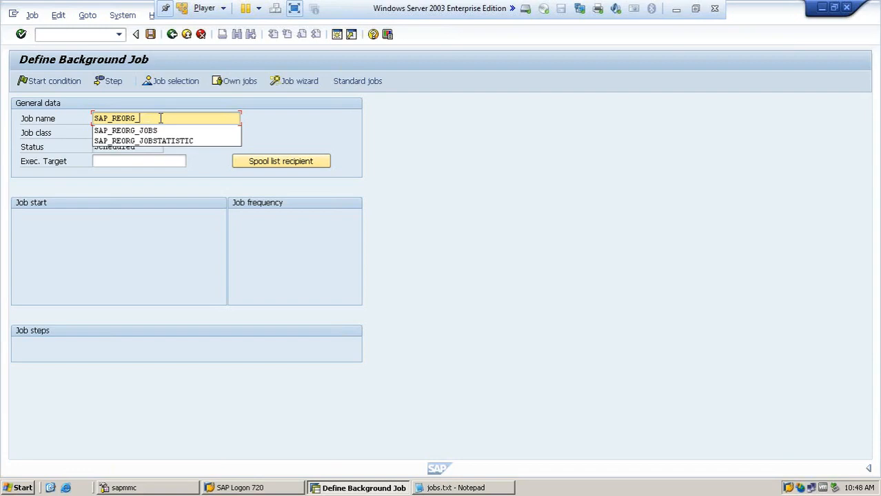
key("Down")
key("Return")
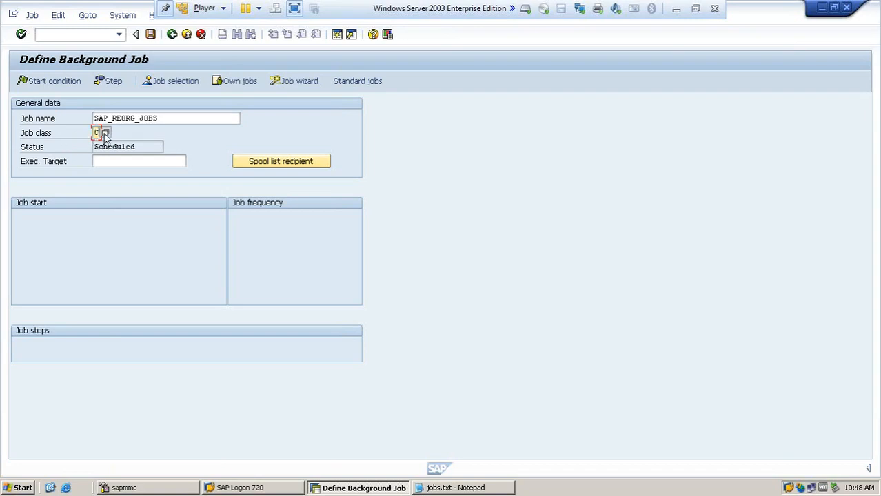
left_click(105, 135)
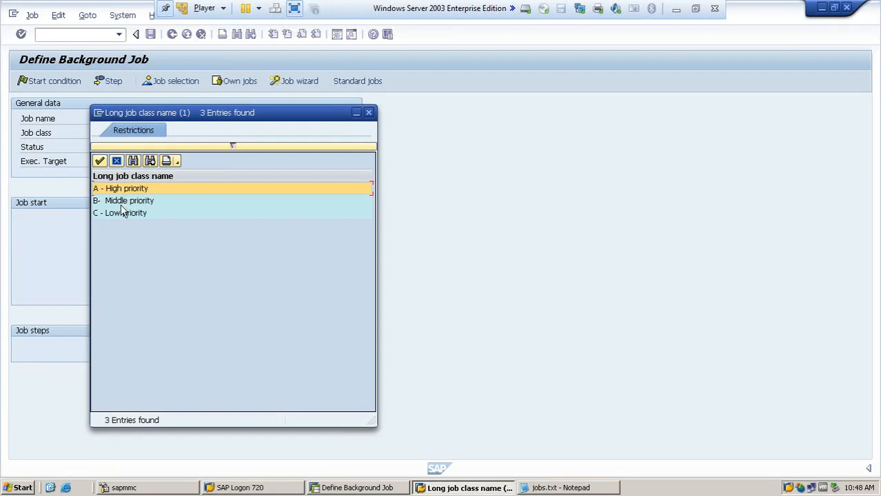
double_click(118, 215)
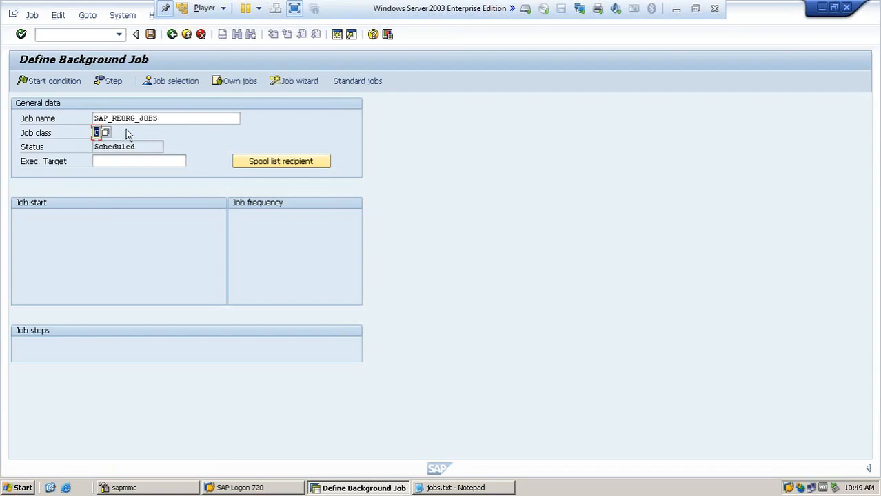
Add and save a job step that runs ABAP program RSBTCDEL2 with variant SAP&001, and return to the job definition
left_click(108, 81)
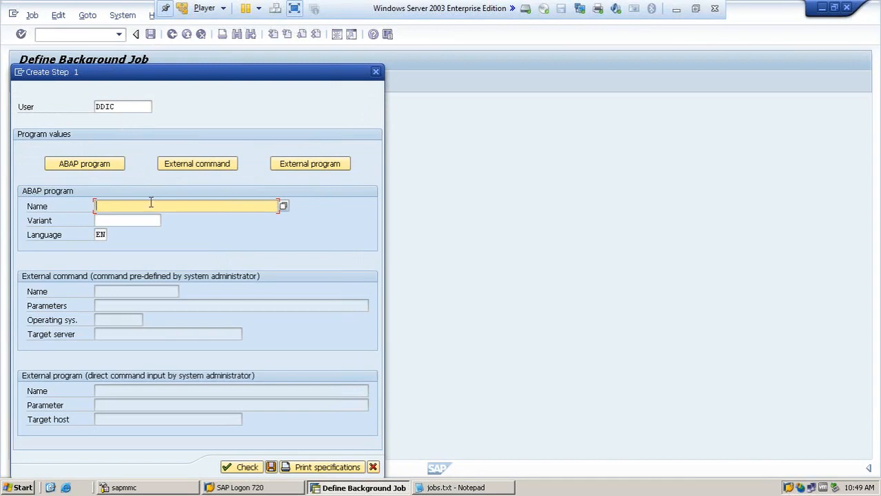
type("R")
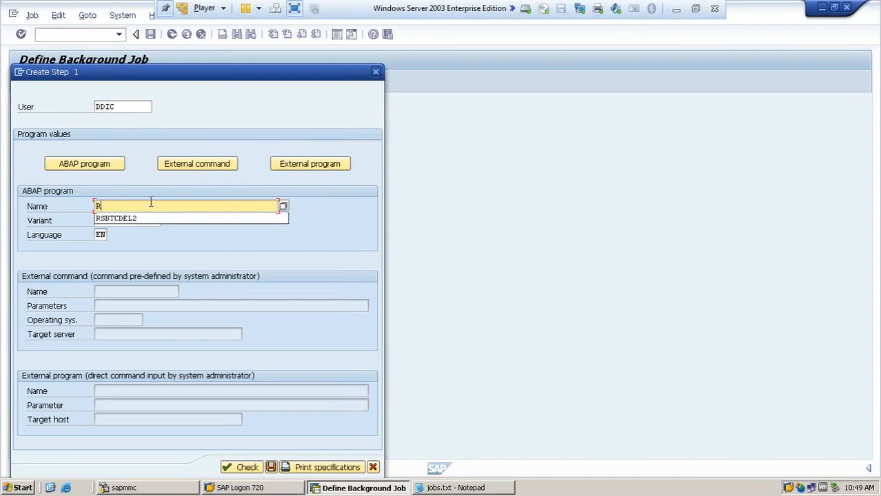
key("Down")
key("Return")
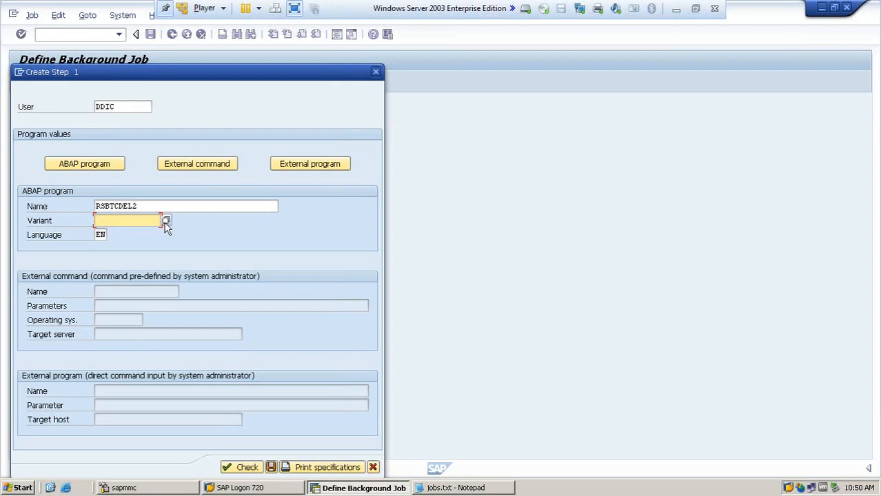
left_click(166, 222)
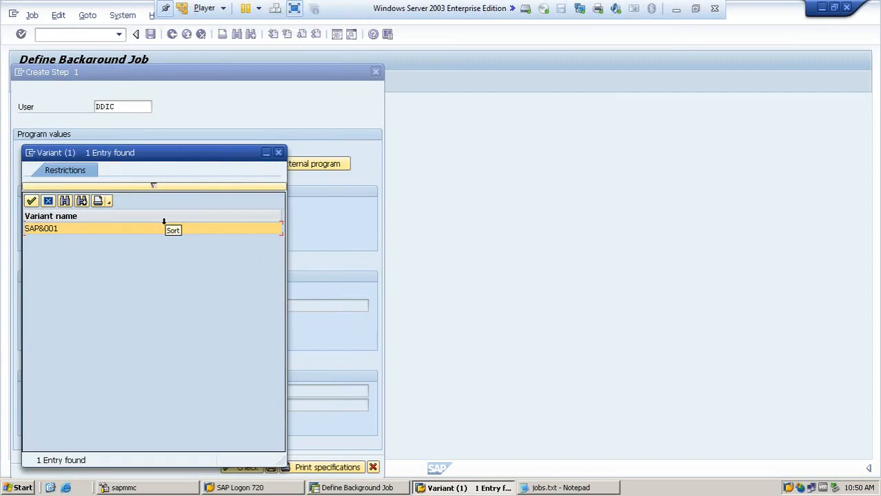
double_click(67, 233)
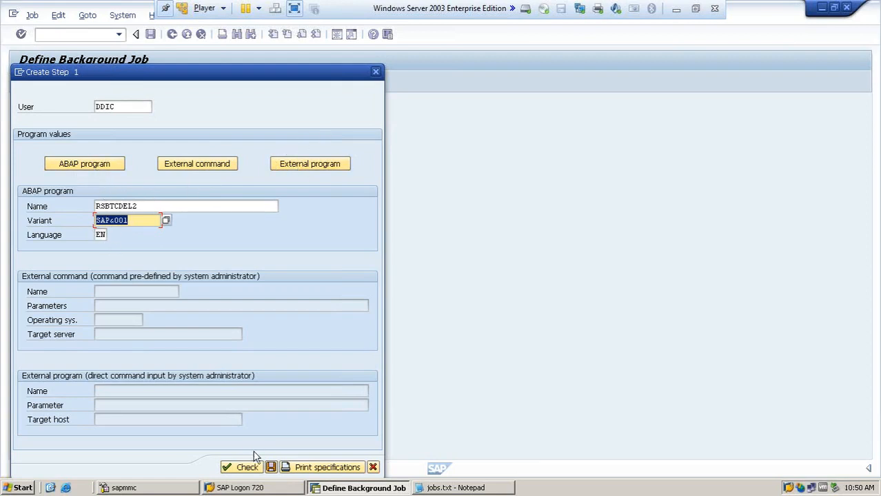
left_click(271, 468)
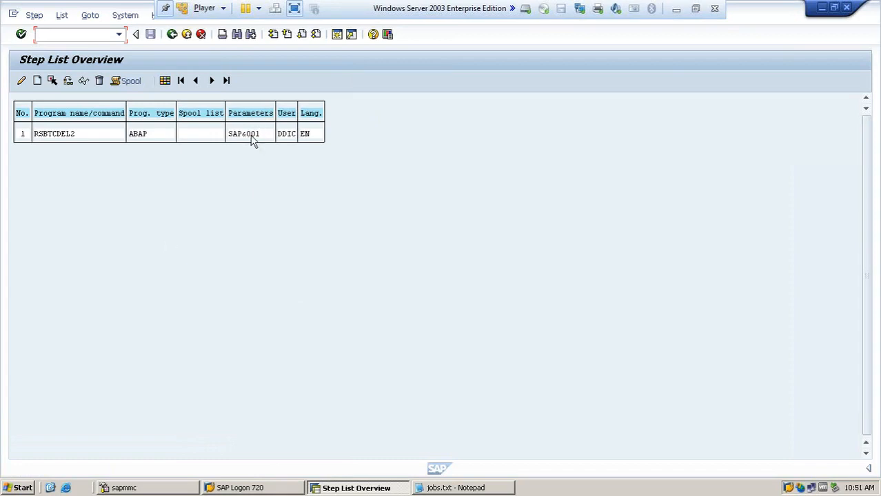
left_click(172, 34)
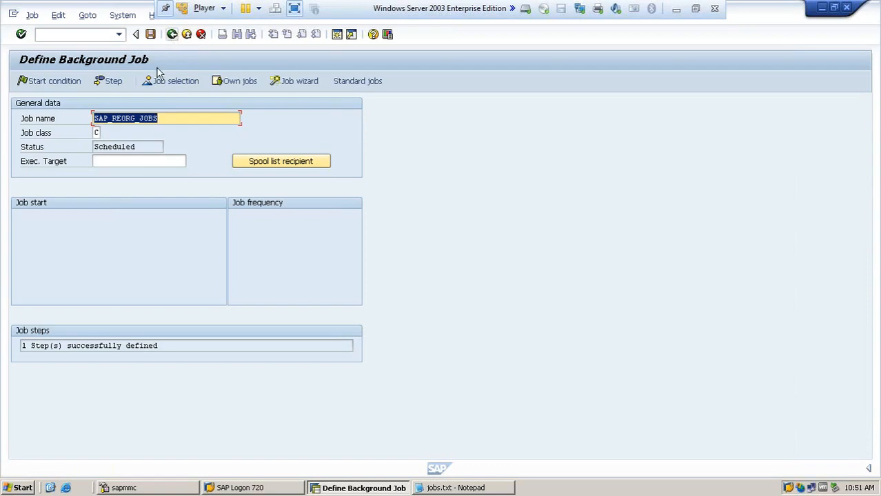
Open the job's start conditions and examine the date/time, after job, after event, operation mode and workday options
left_click(55, 81)
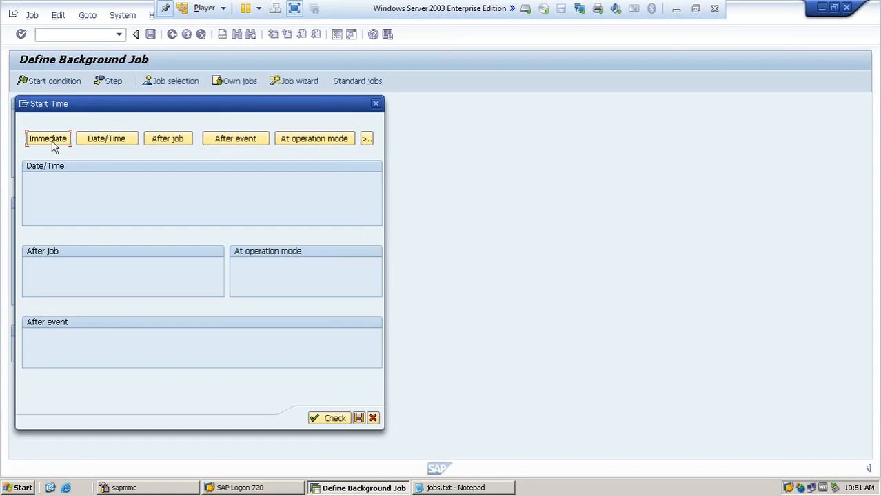
left_click(88, 142)
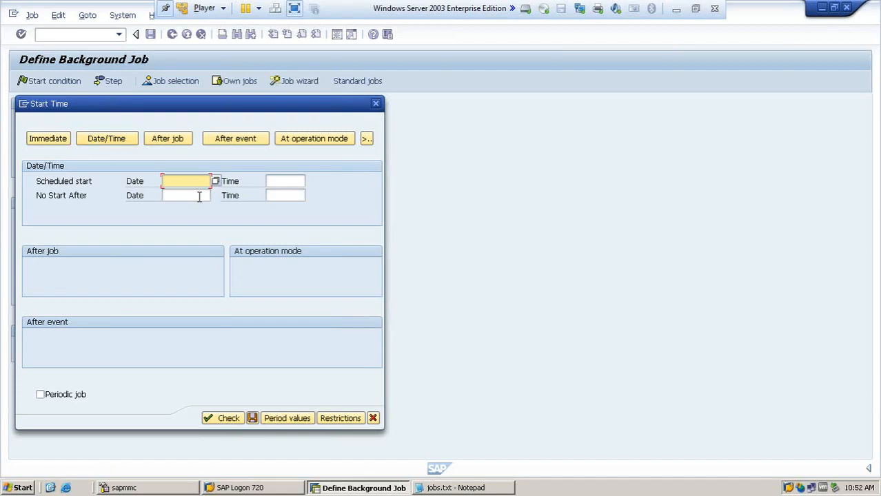
left_click(173, 141)
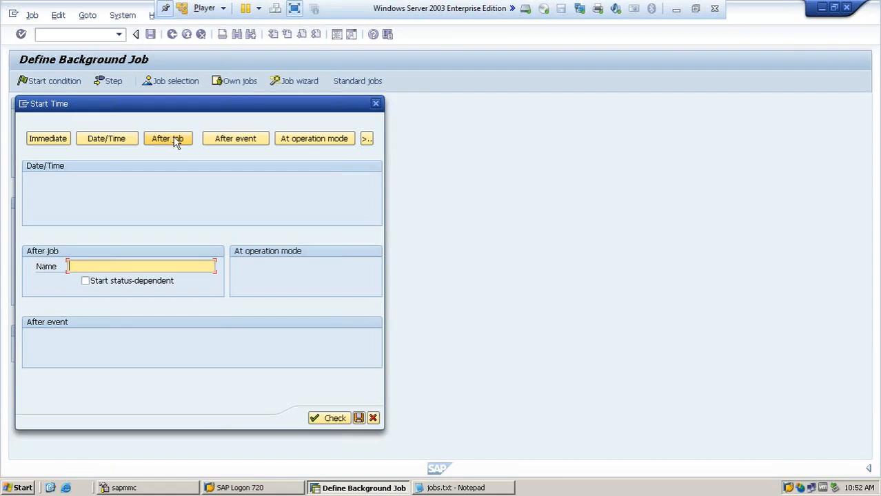
left_click(231, 144)
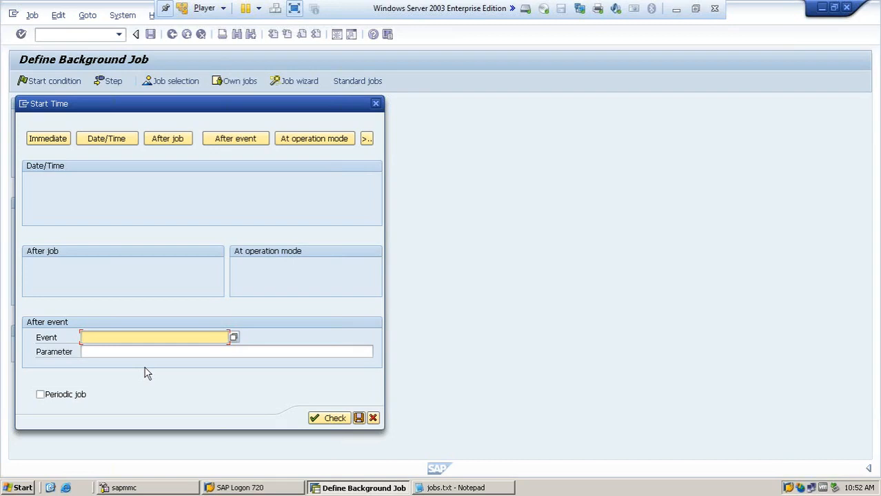
left_click(307, 140)
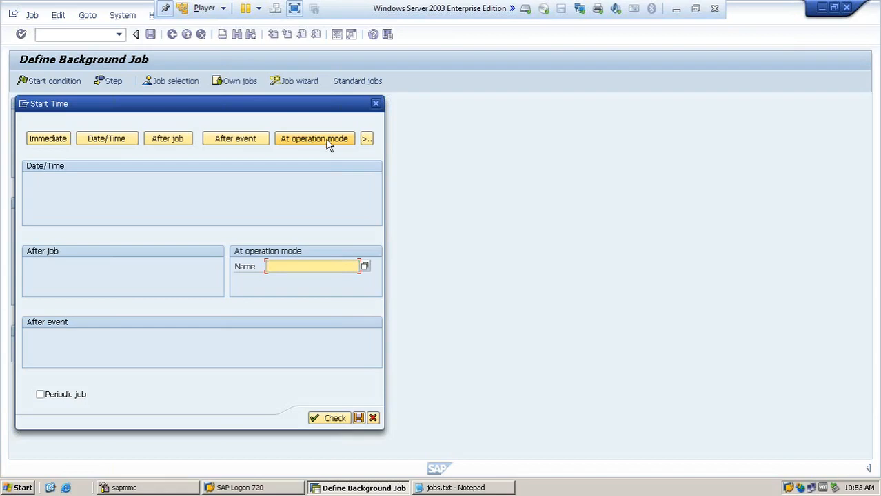
left_click(366, 139)
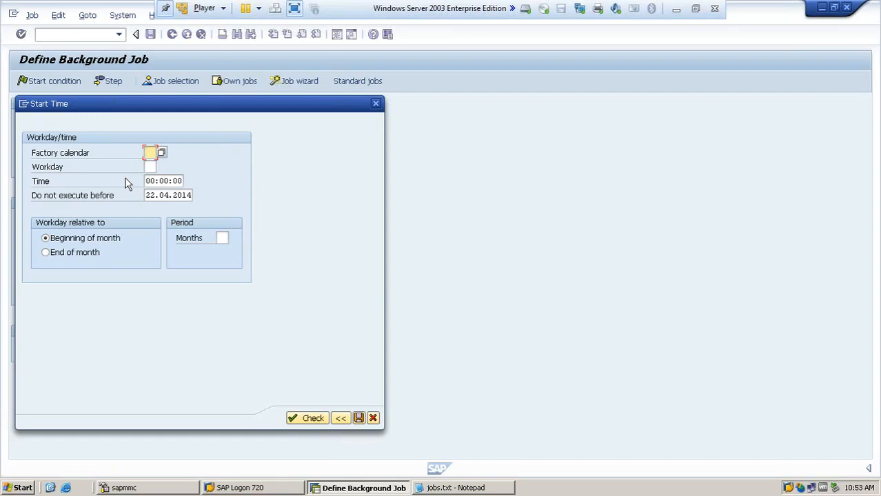
left_click(341, 418)
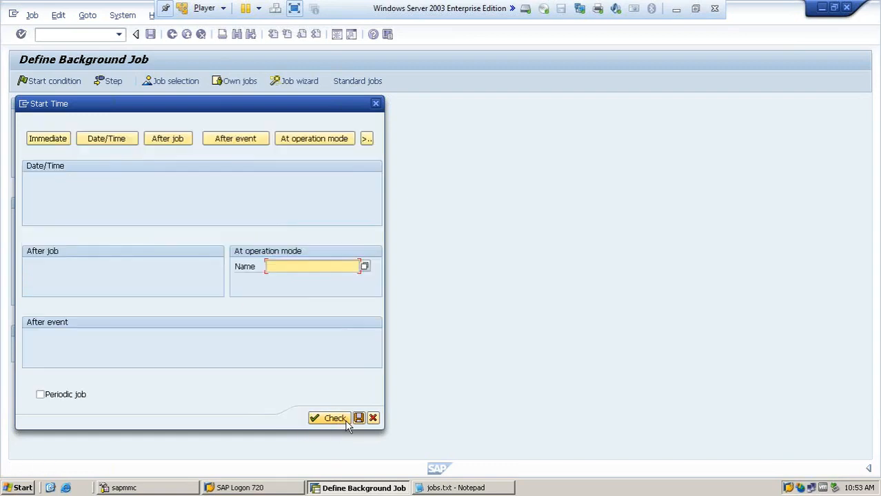
Set the job's start condition to Immediate, leaving the periodic option off
left_click(58, 145)
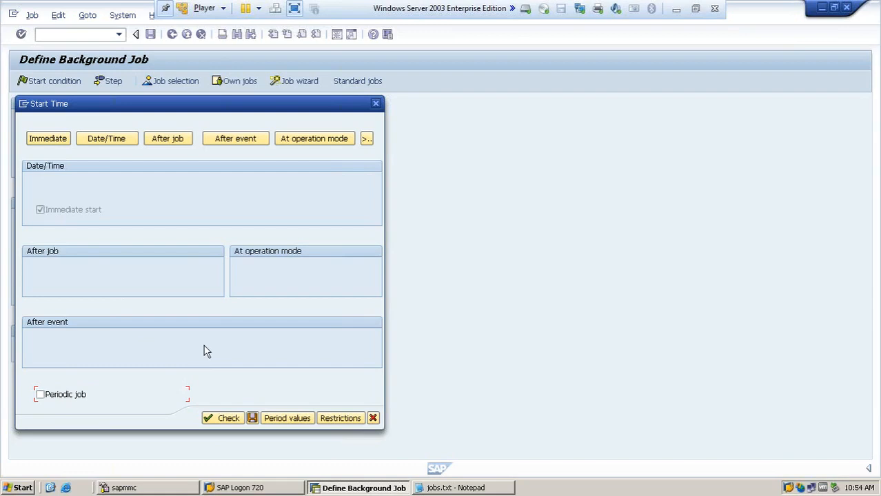
left_click(40, 395)
left_click(40, 395)
Try the hourly, daily, weekly and monthly period values, and open the explicit entry for another period
left_click(274, 422)
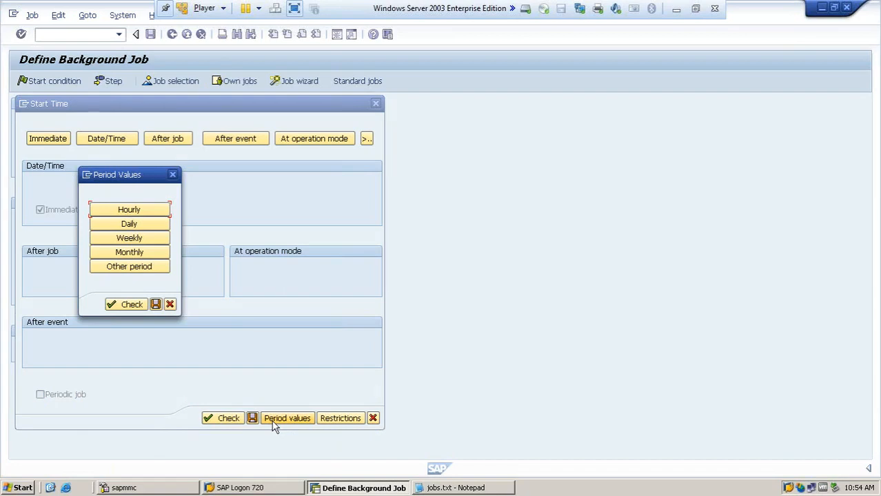
left_click(152, 216)
left_click(148, 226)
left_click(146, 238)
left_click(142, 252)
left_click(143, 266)
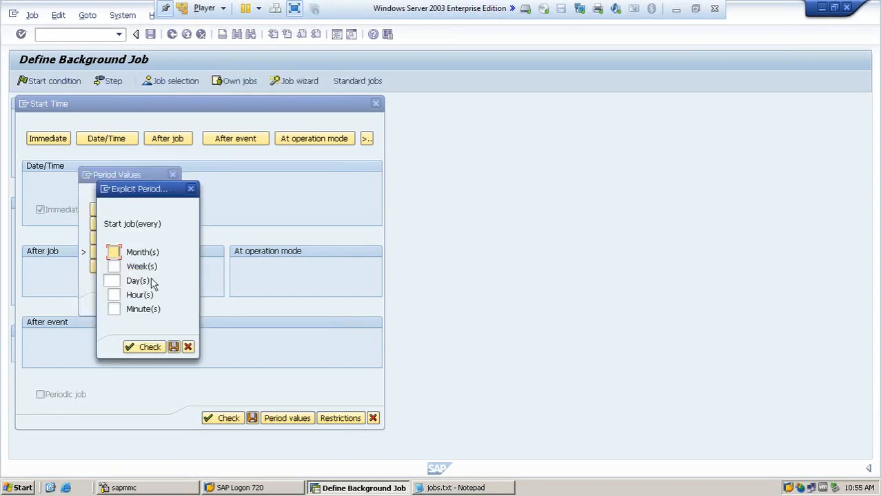
Try an explicit period of 3 months and 1 week, clear the entry and return to the period values
type("3")
key("Tab")
left_click(117, 280)
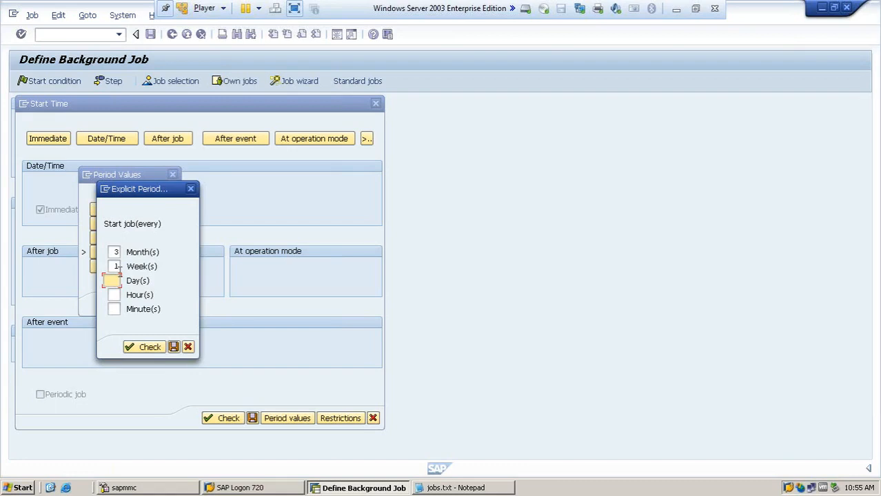
left_click(188, 348)
left_click(230, 238)
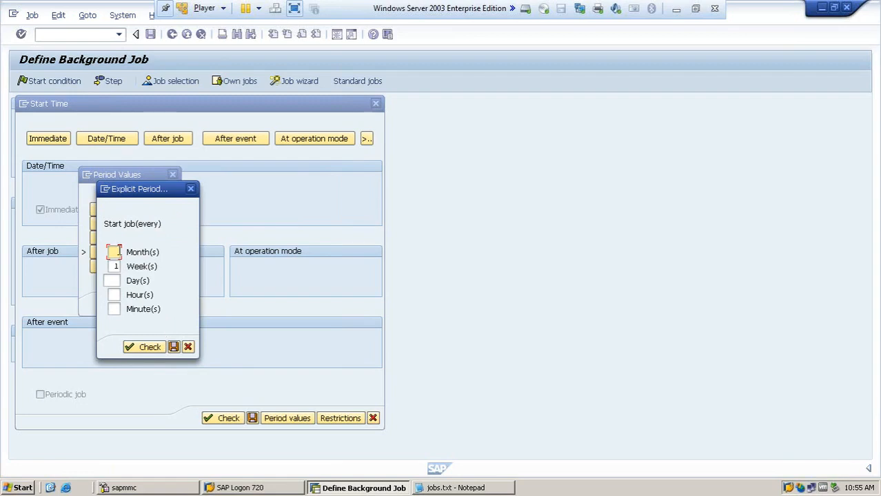
key("Delete")
left_click(115, 266)
left_click(160, 349)
left_click(188, 347)
left_click(174, 238)
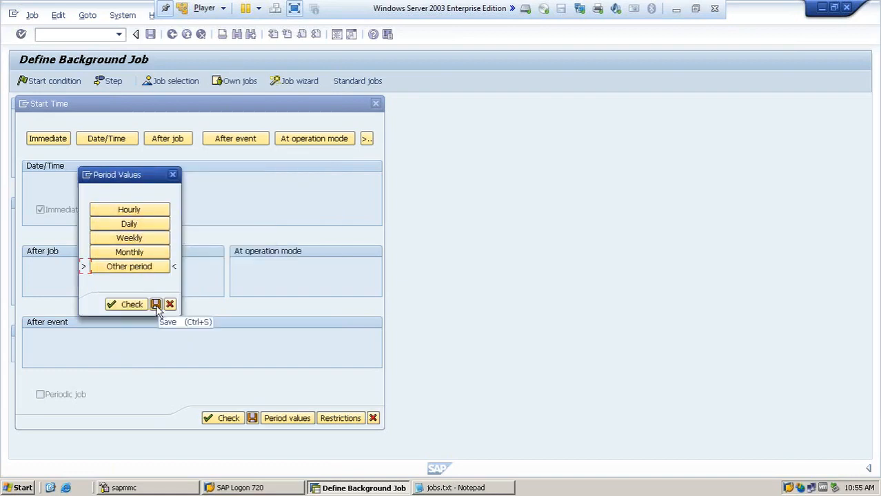
Set the job's period to Hourly and save it, reopening the period values to check the selection
left_click(146, 214)
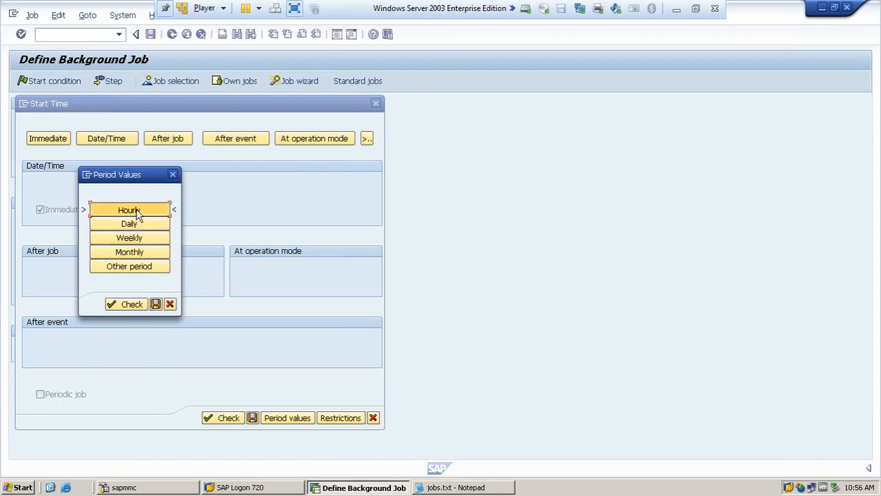
left_click(155, 304)
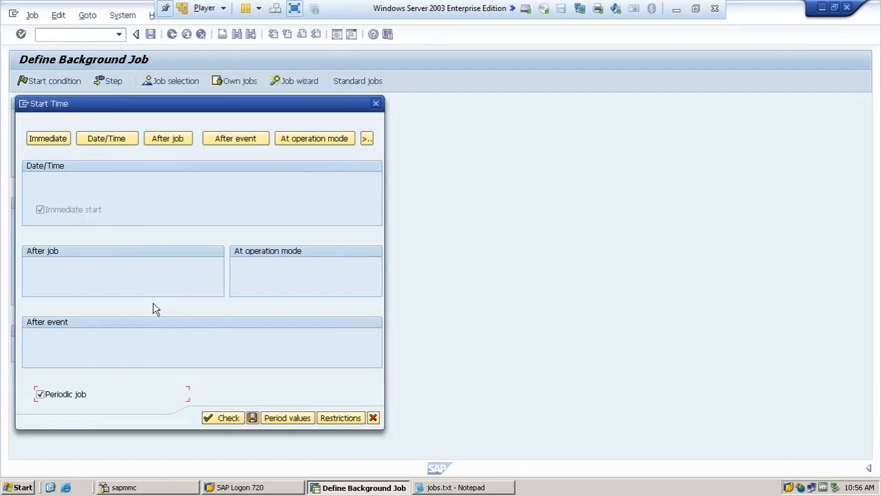
left_click(288, 418)
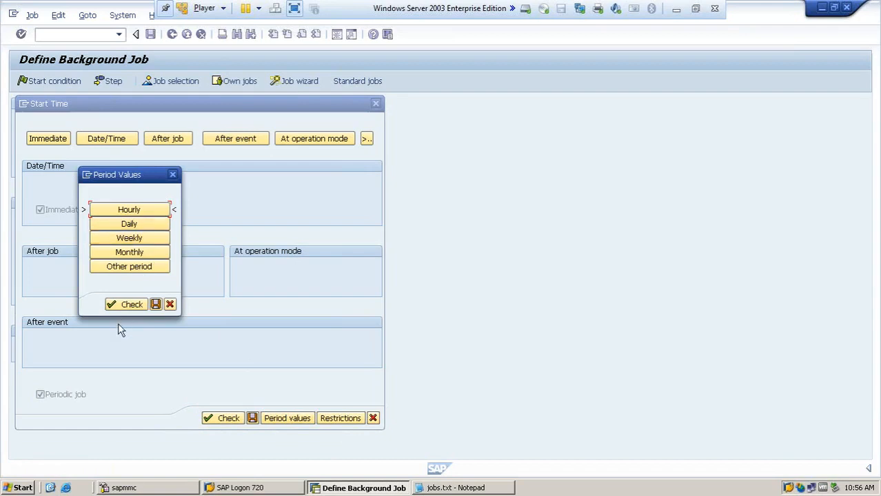
left_click(156, 305)
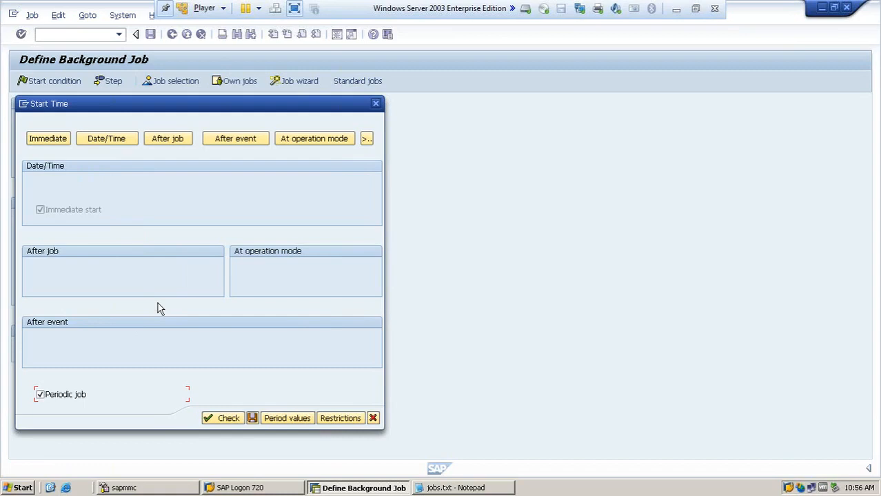
Switch off the periodic option and save the Hourly period again, repeating the sequence once more
left_click(40, 396)
left_click(285, 418)
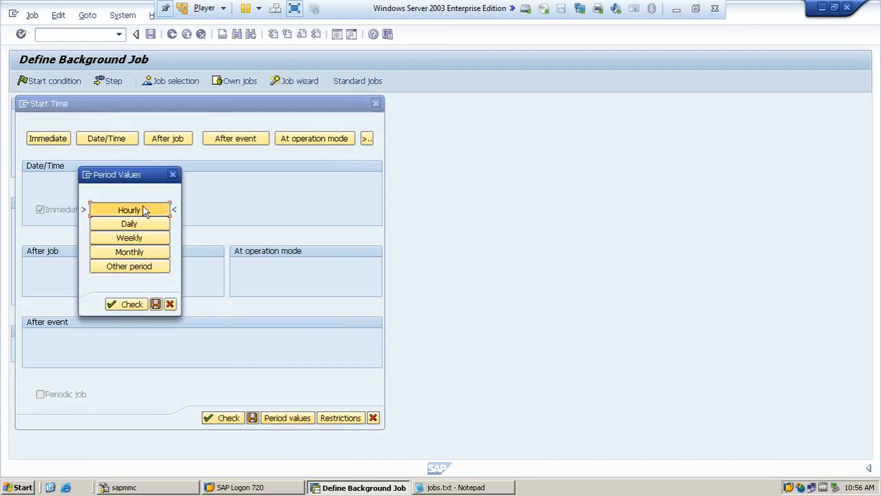
left_click(156, 304)
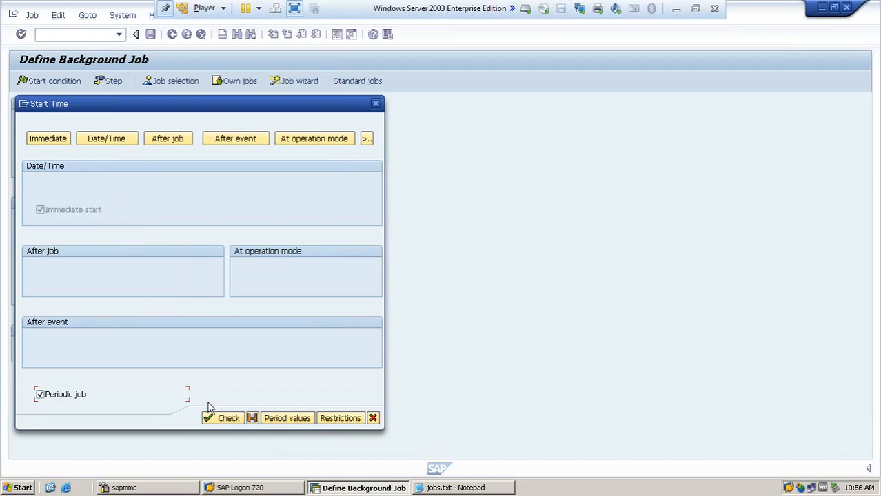
left_click(40, 395)
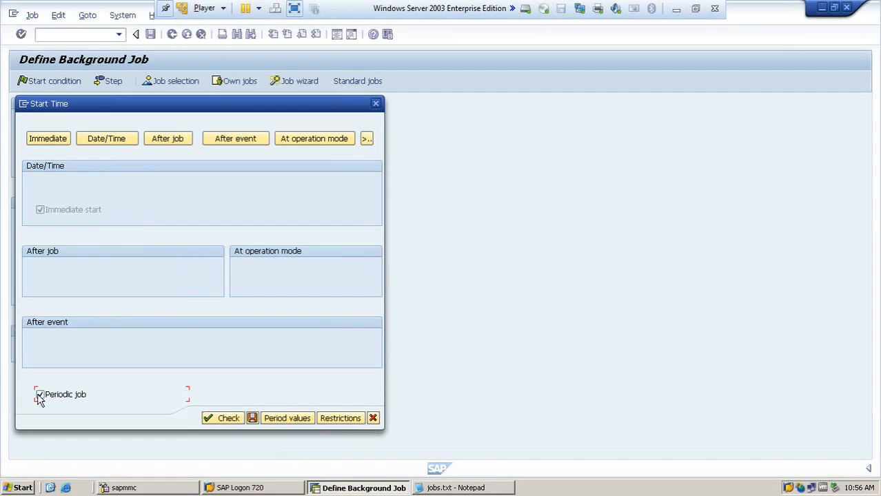
left_click(287, 420)
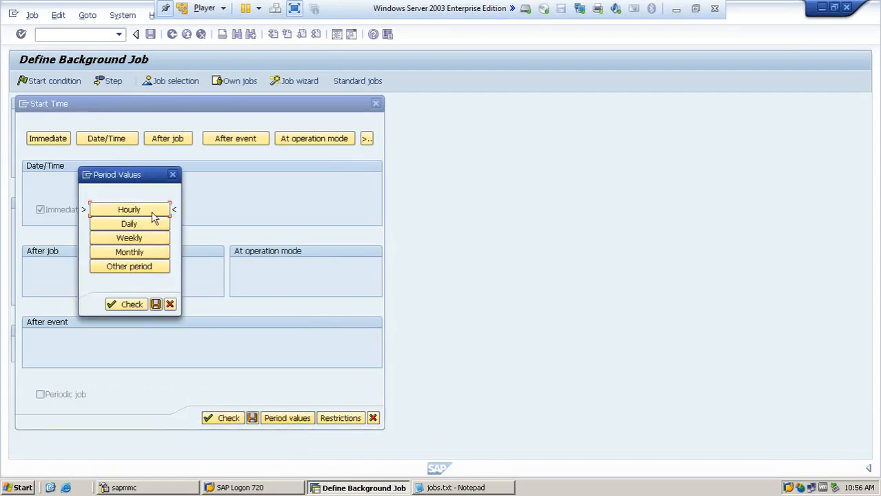
left_click(156, 306)
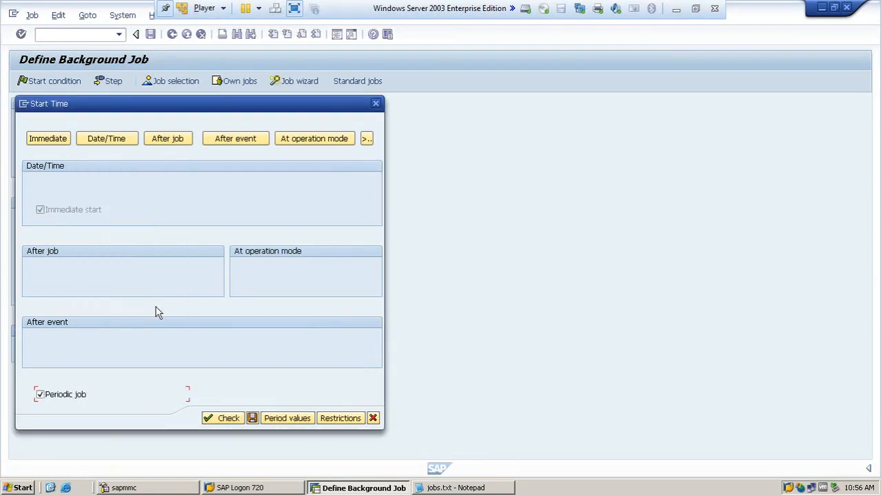
Save the immediate start condition with the periodic option off, and save the SAP_REORG_JOBS job
left_click(40, 394)
left_click(253, 420)
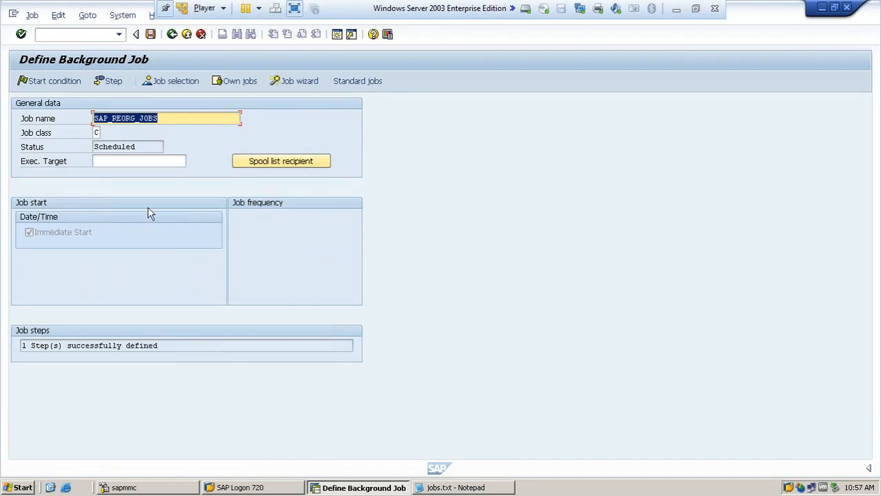
left_click(150, 36)
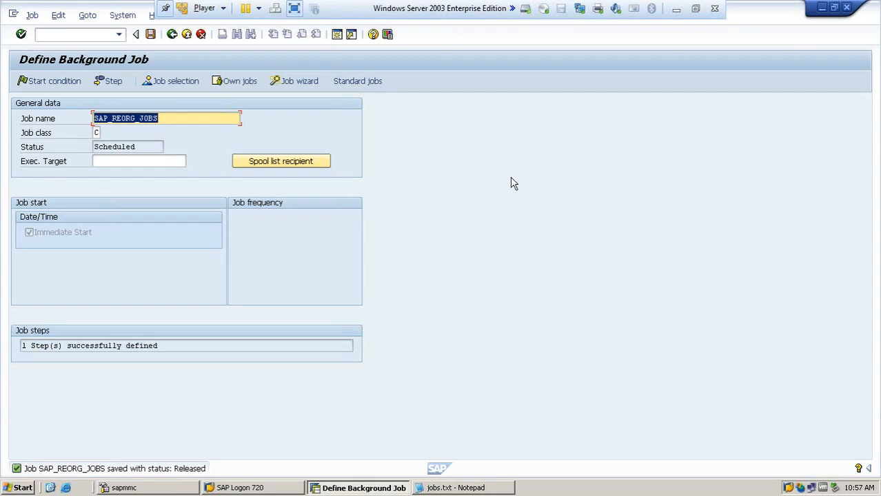
left_click(675, 8)
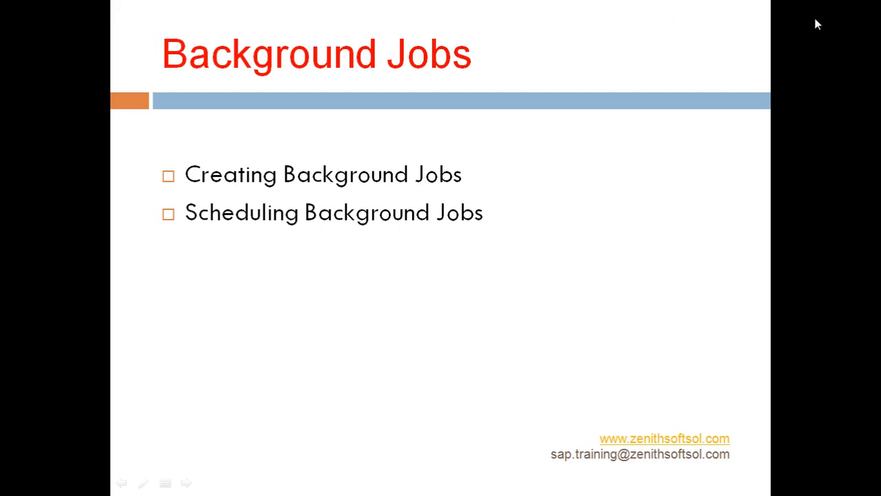